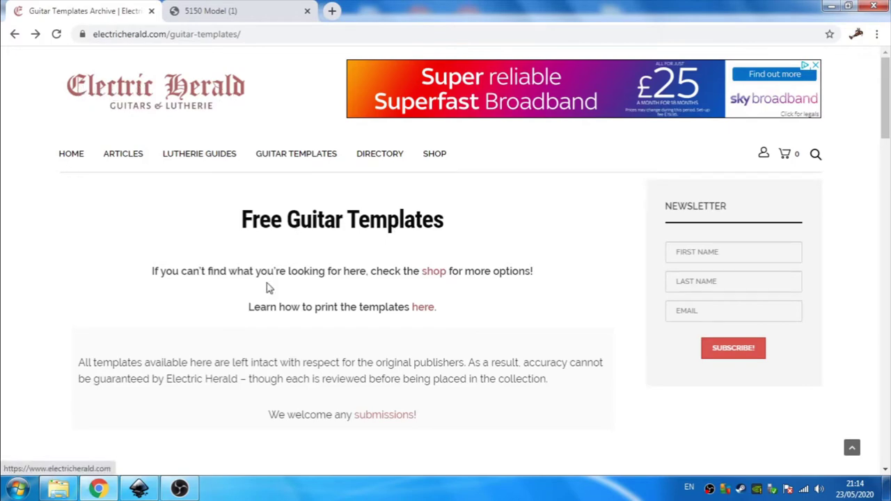
# Scroll the Free Guitar Templates list and open the Charvel EVH 5150 Guitar Templates page.
pyautogui.scroll(-15, 362, 282)
pyautogui.scroll(-2, 529, 285)
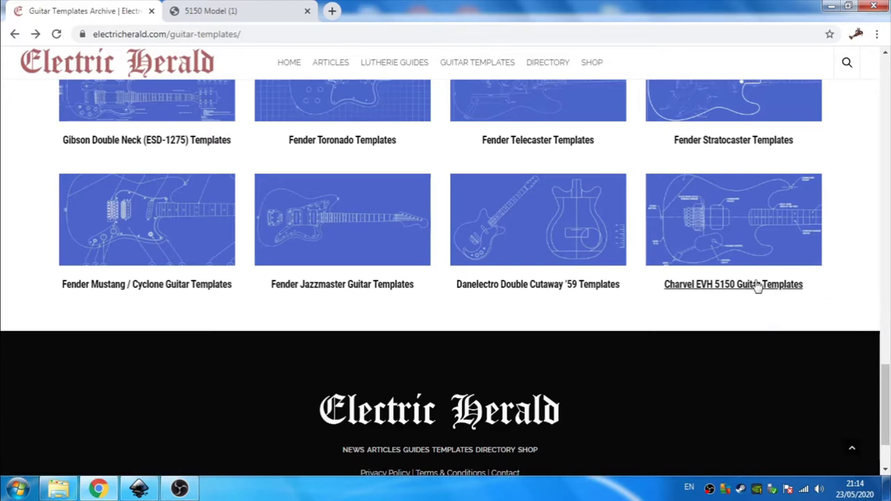
pyautogui.click(741, 244)
pyautogui.scroll(-4, 626, 264)
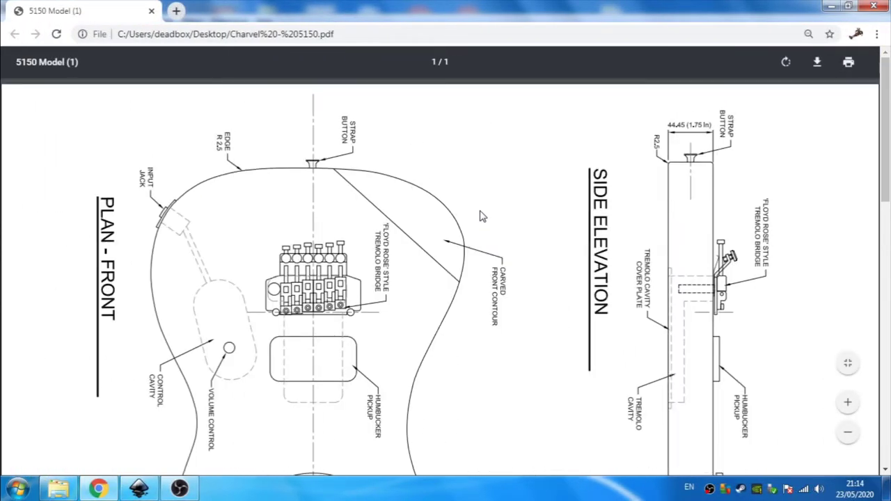
# Scroll through the Charvel 5150 template PDF in Chrome, then return to Inkscape.
pyautogui.scroll(-1, 288, 210)
pyautogui.scroll(-1, 290, 211)
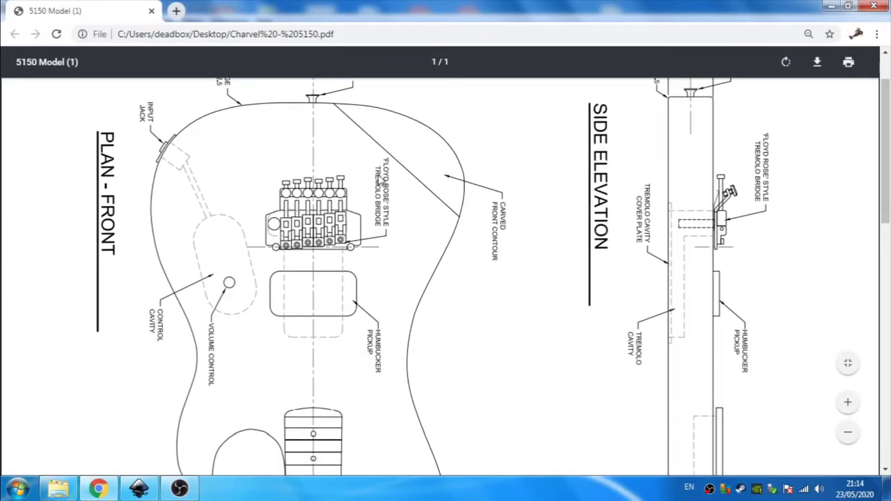
pyautogui.scroll(-3, 378, 180)
pyautogui.scroll(2, 480, 203)
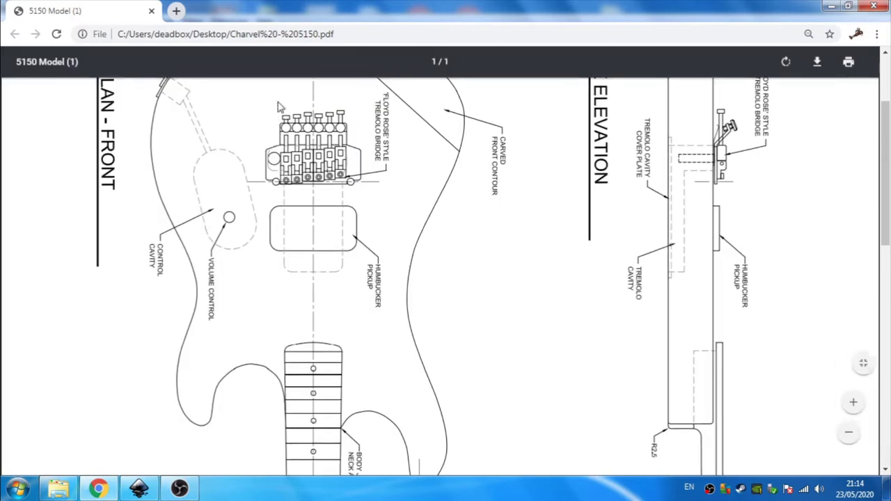
pyautogui.hotkey('alt', 'Tab')
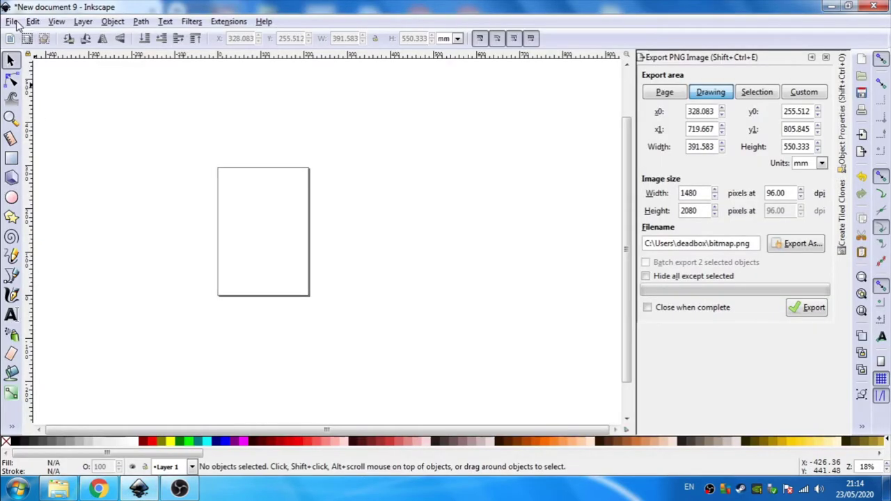
# Import the 'Charvel - 5150' PDF into the Inkscape document with the default PDF import settings.
pyautogui.click(12, 22)
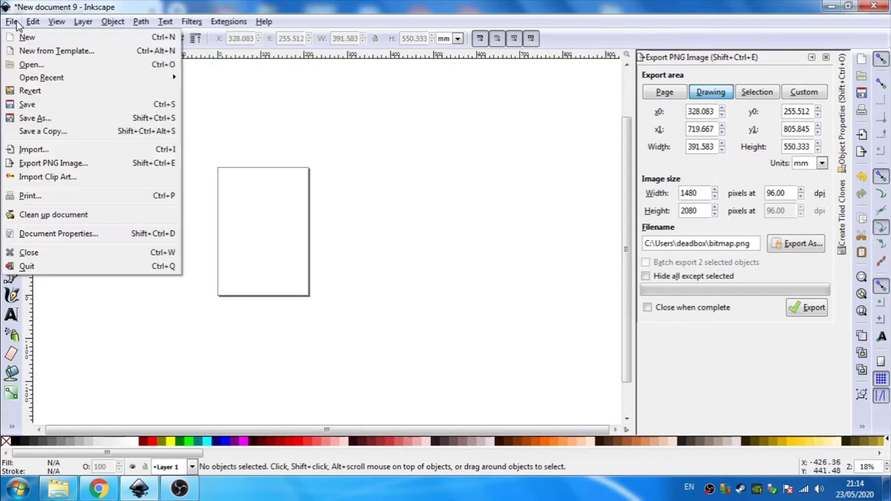
pyautogui.click(38, 151)
pyautogui.scroll(-5, 116, 163)
pyautogui.click(120, 77)
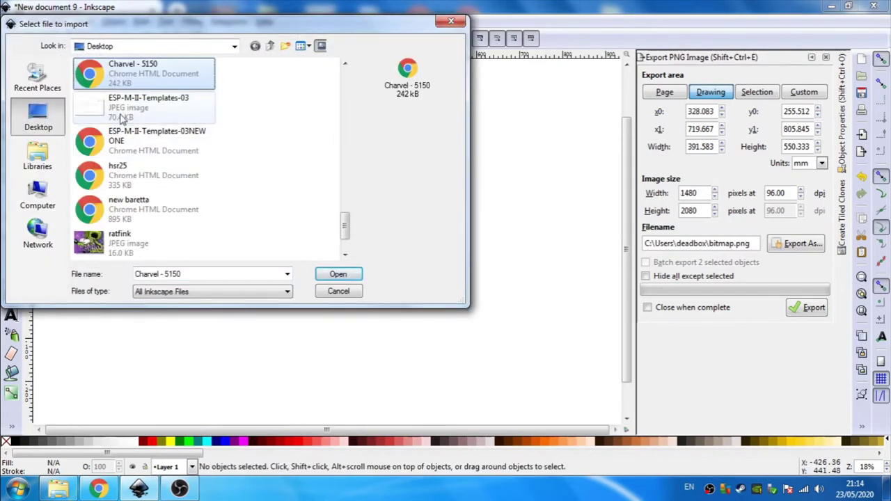
pyautogui.click(337, 273)
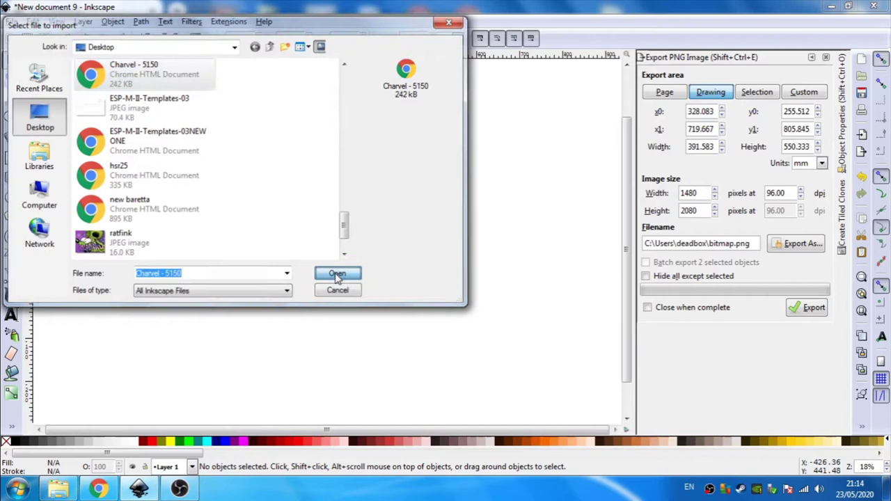
pyautogui.click(634, 387)
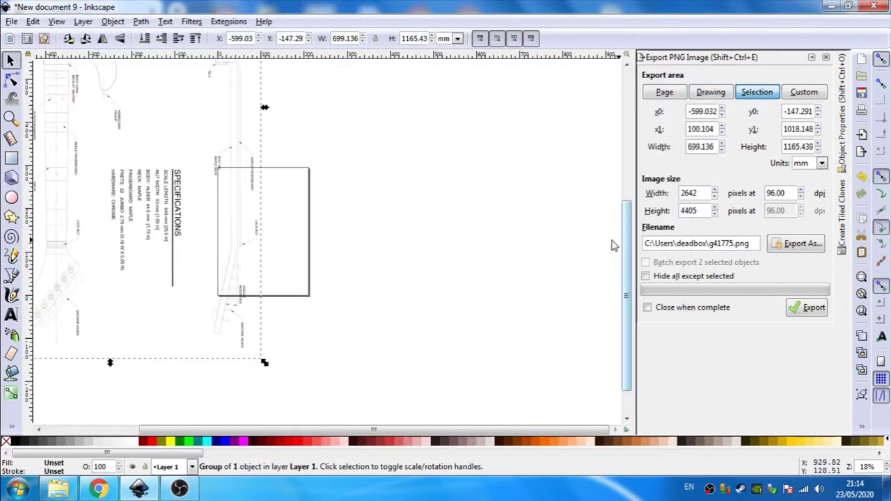
# Move the imported Charvel drawing into view, flip it horizontally, and deselect it.
pyautogui.moveTo(628, 264); pyautogui.dragTo(628, 139)
pyautogui.moveTo(115, 208); pyautogui.dragTo(423, 253)
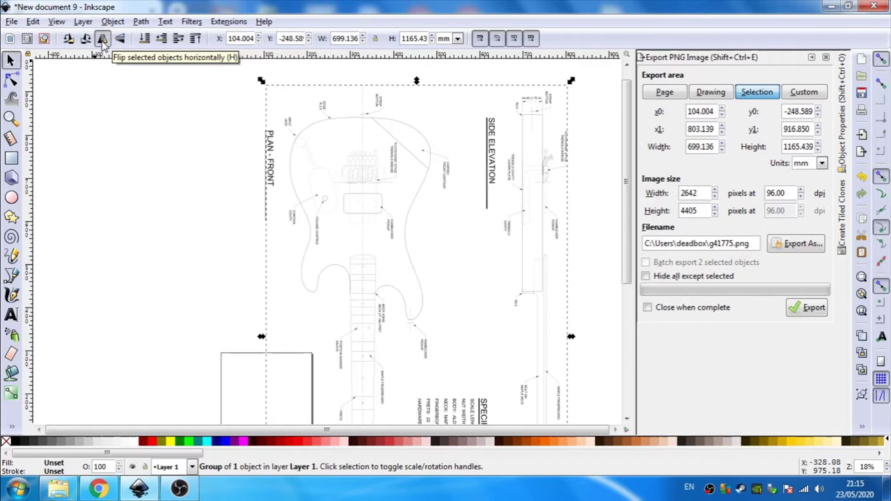
pyautogui.click(102, 38)
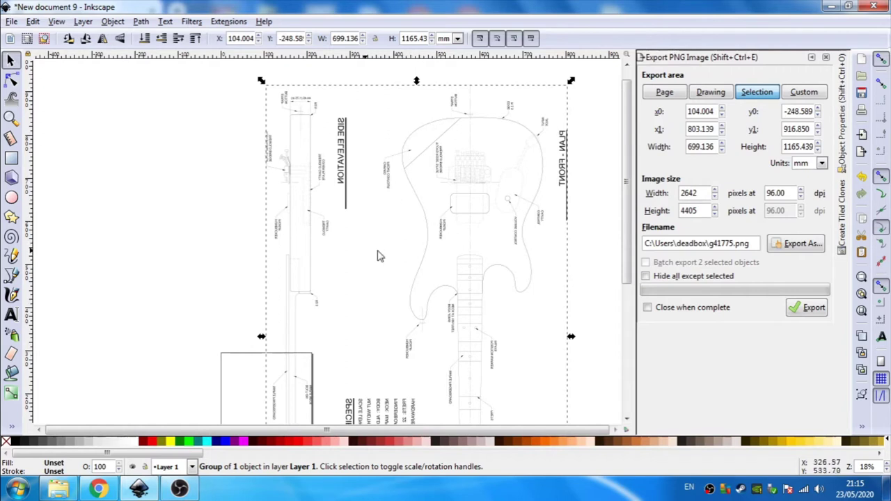
pyautogui.click(168, 183)
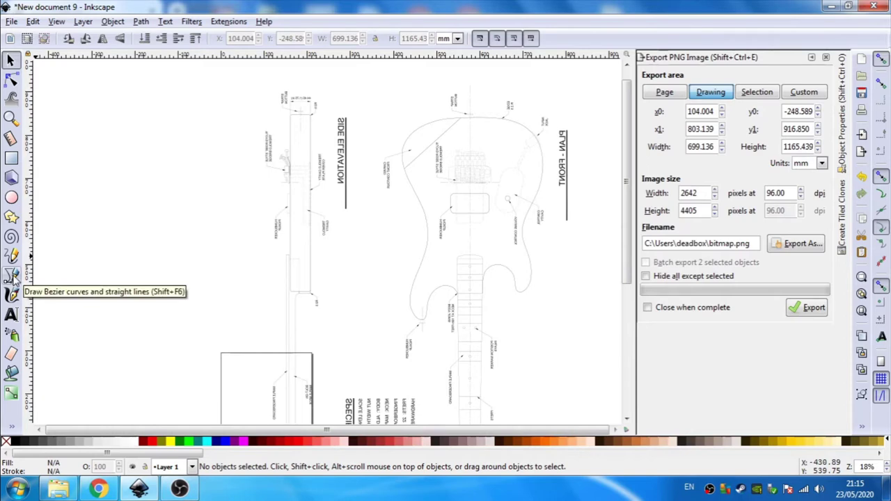
# Draw a closed four-corner Bezier rectangle around the plan-front body view.
pyautogui.click(11, 276)
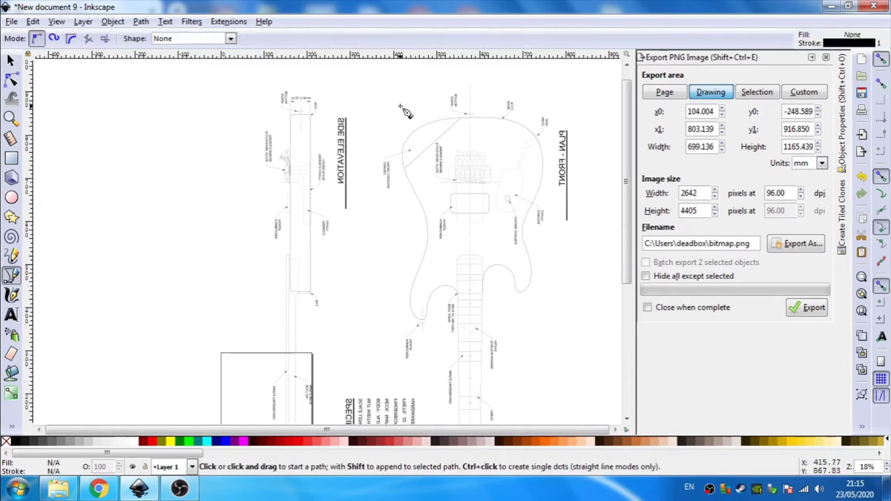
pyautogui.click(377, 103)
pyautogui.click(376, 333)
pyautogui.click(565, 333)
pyautogui.click(565, 101)
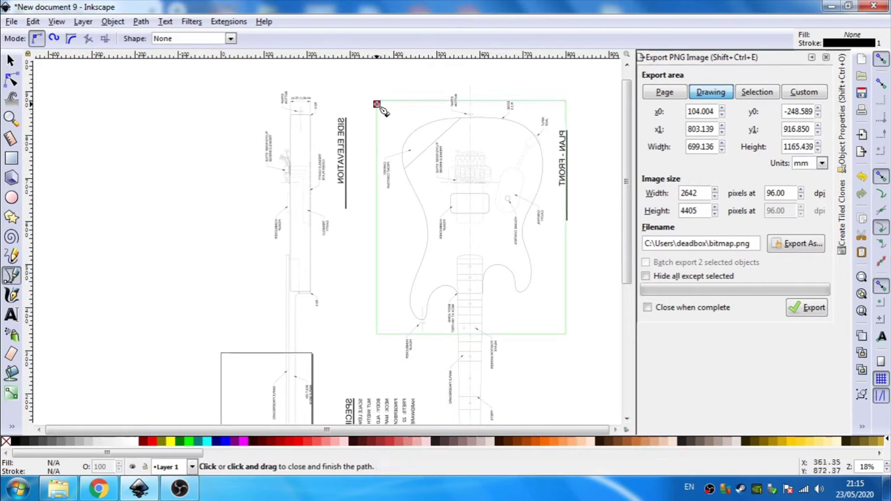
pyautogui.click(377, 103)
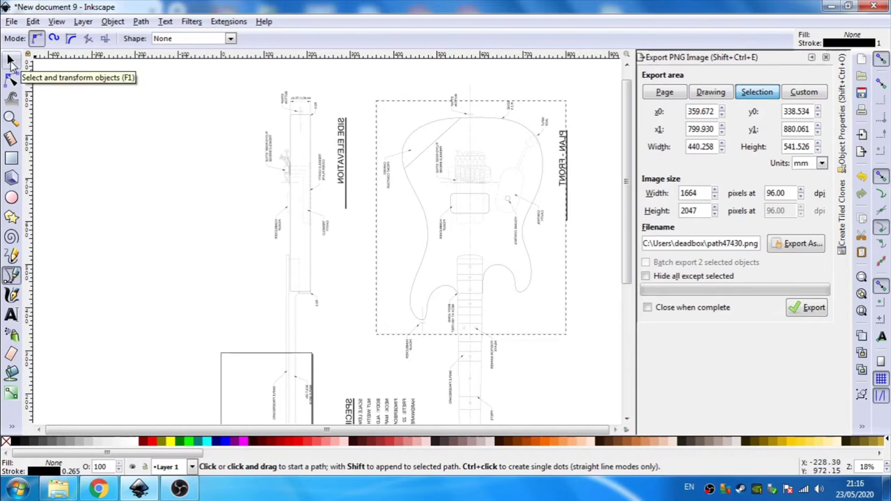
# Select the rectangle together with the template drawing group.
pyautogui.click(12, 61)
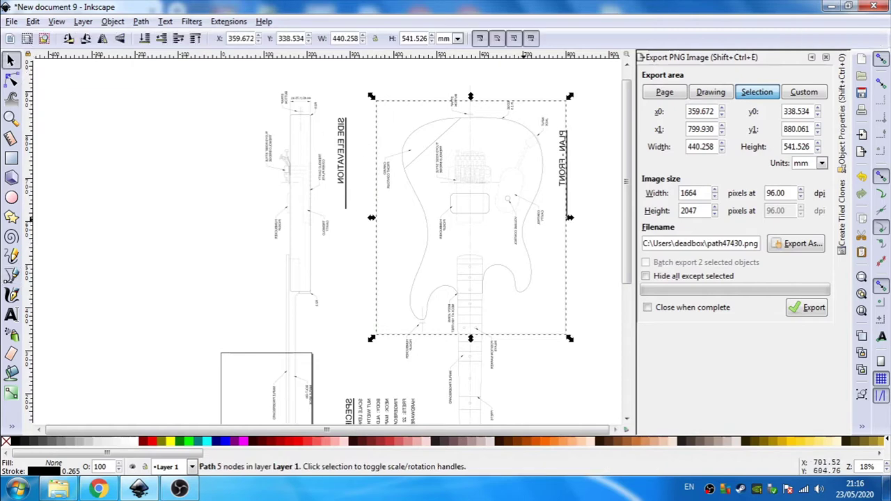
pyautogui.scroll(2, 469, 233)
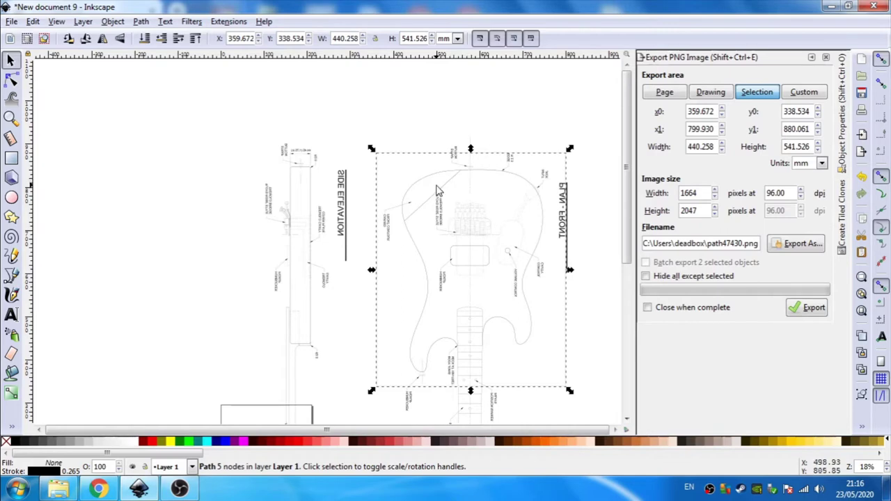
pyautogui.press('shift')
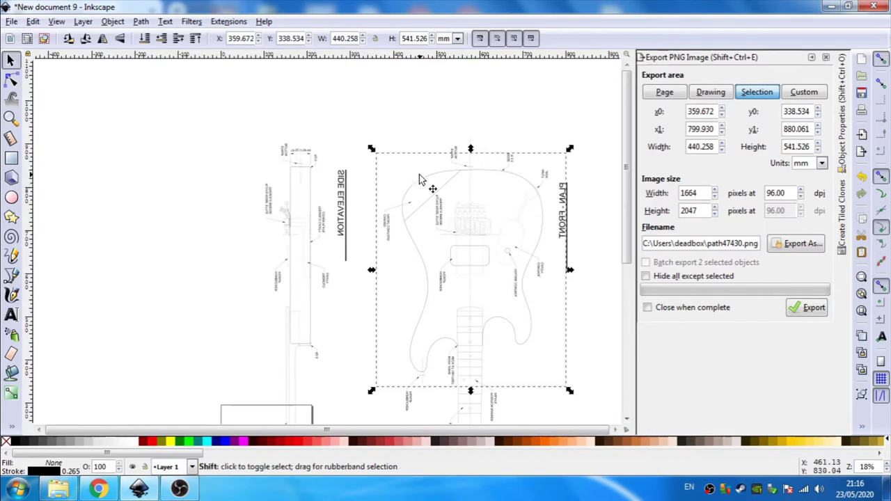
pyautogui.keyDown('shift'); pyautogui.click(419, 179); pyautogui.keyUp('shift')
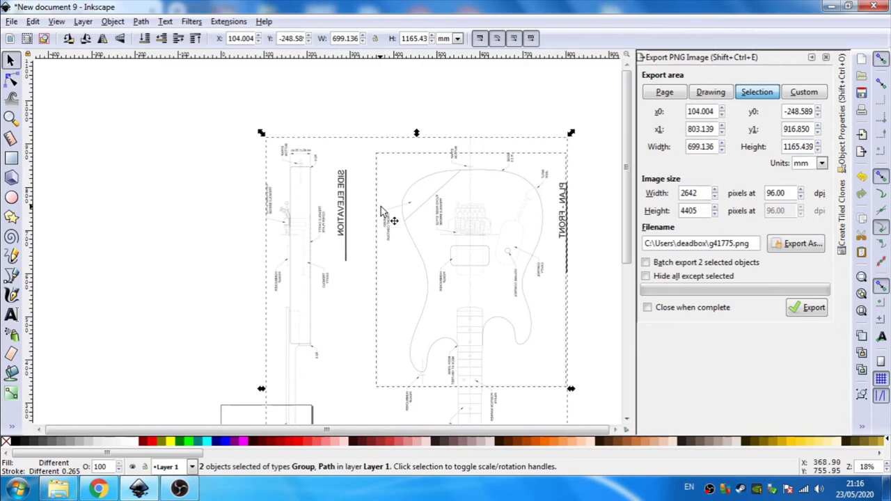
# Apply Object > Clip > Set so the template is cropped to the rectangle.
pyautogui.click(111, 23)
pyautogui.moveTo(122, 162)
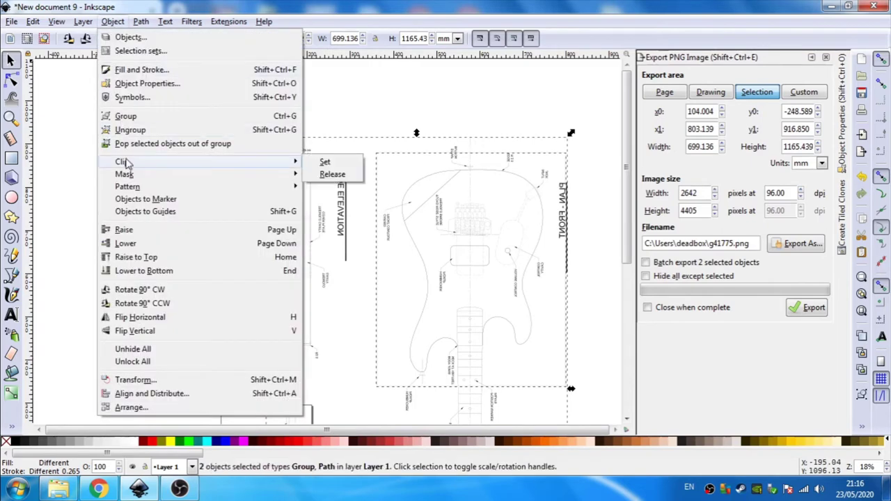
pyautogui.click(328, 163)
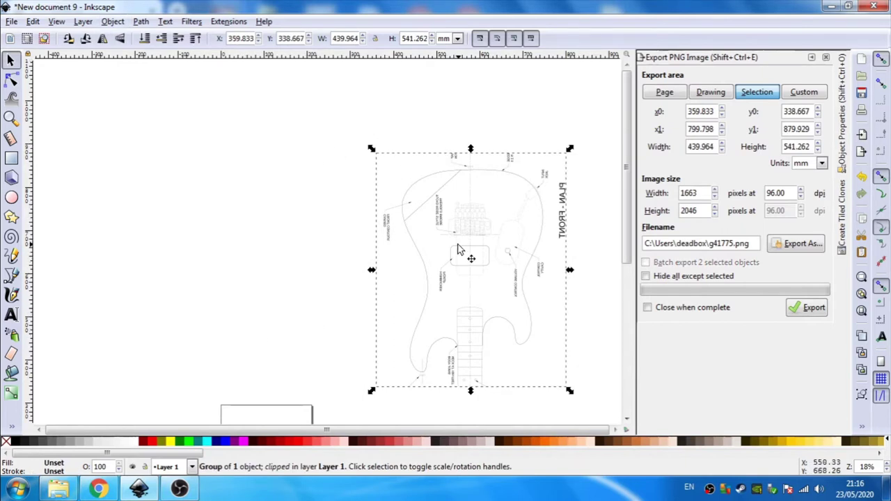
# Render a grid with 100 spacing over the clipped body using the Grids extension.
pyautogui.click(224, 21)
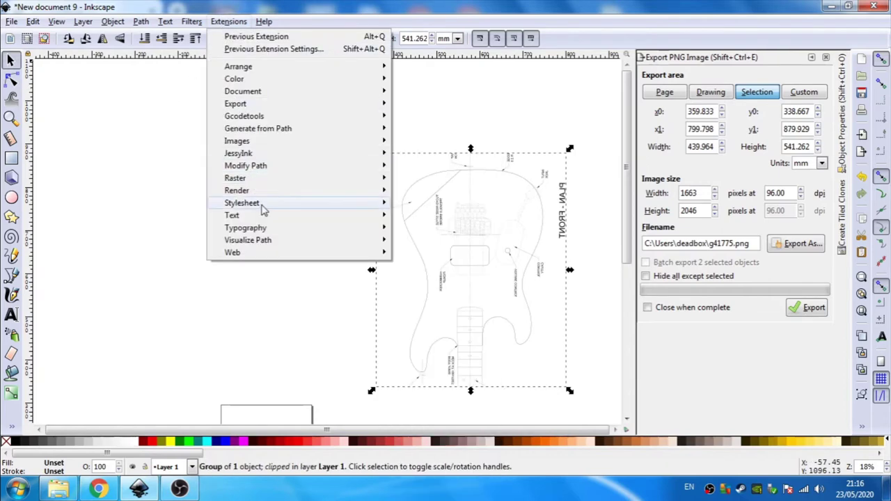
pyautogui.moveTo(418, 289)
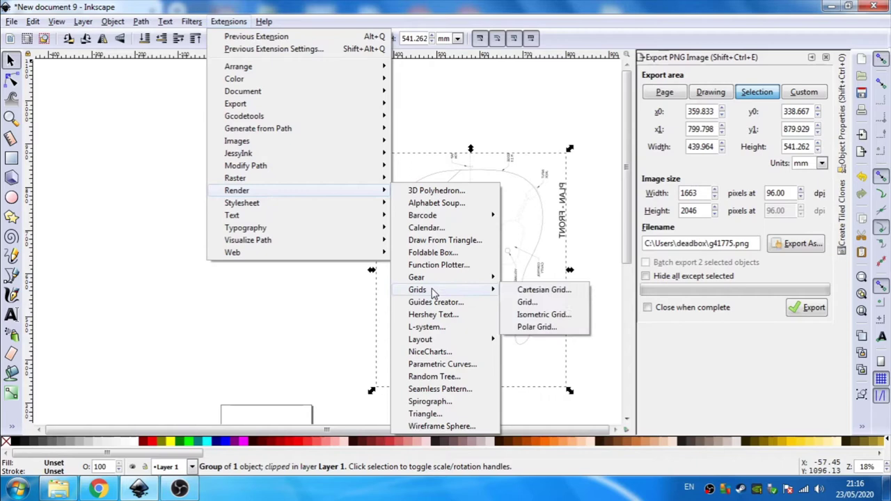
pyautogui.click(527, 302)
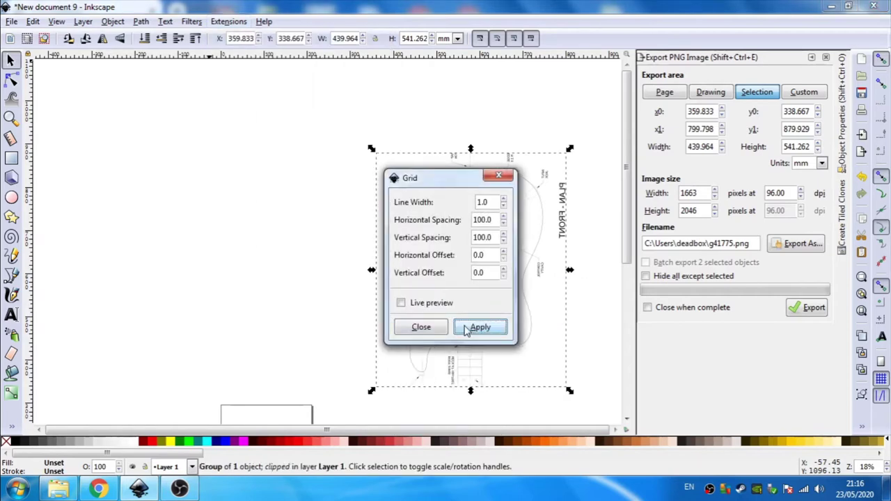
pyautogui.click(479, 328)
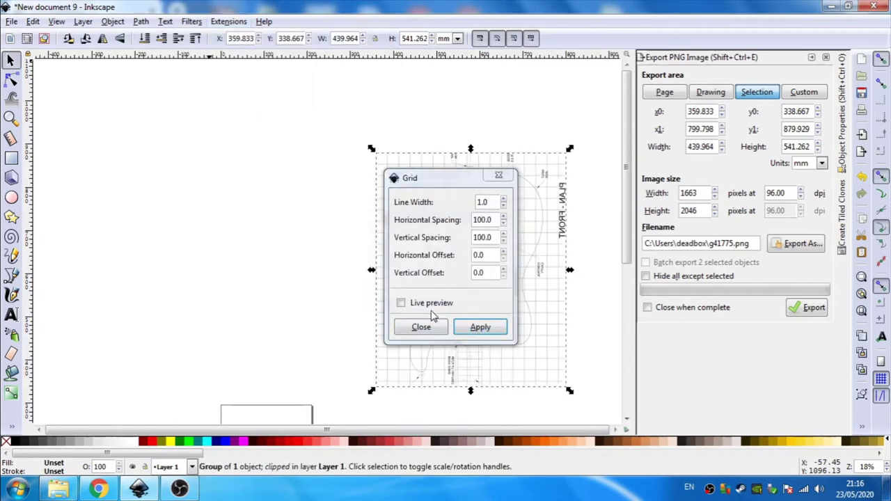
pyautogui.click(421, 330)
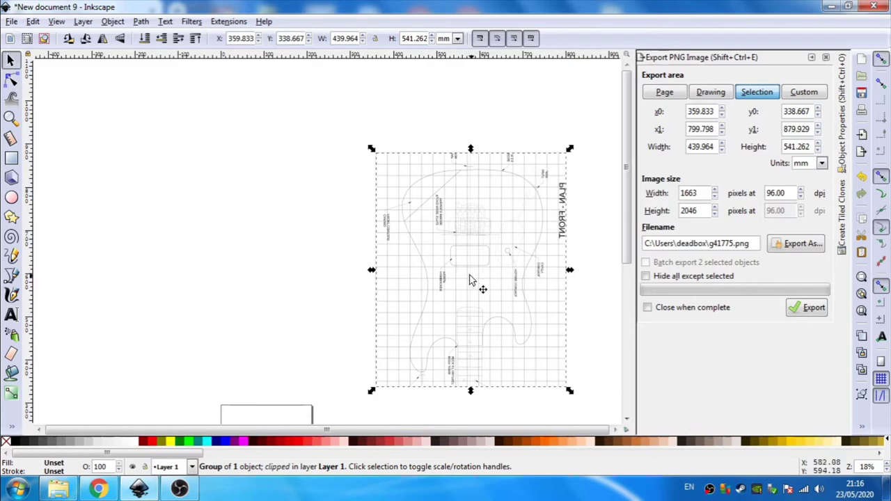
pyautogui.scroll(-2, 488, 160)
pyautogui.scroll(-5, 479, 152)
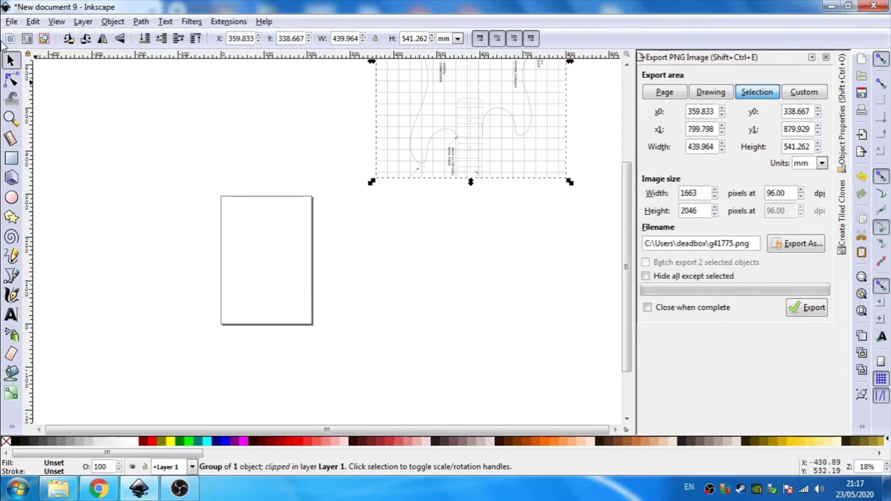
# Open Document Properties as a floating window and resize the page to the drawing.
pyautogui.click(10, 22)
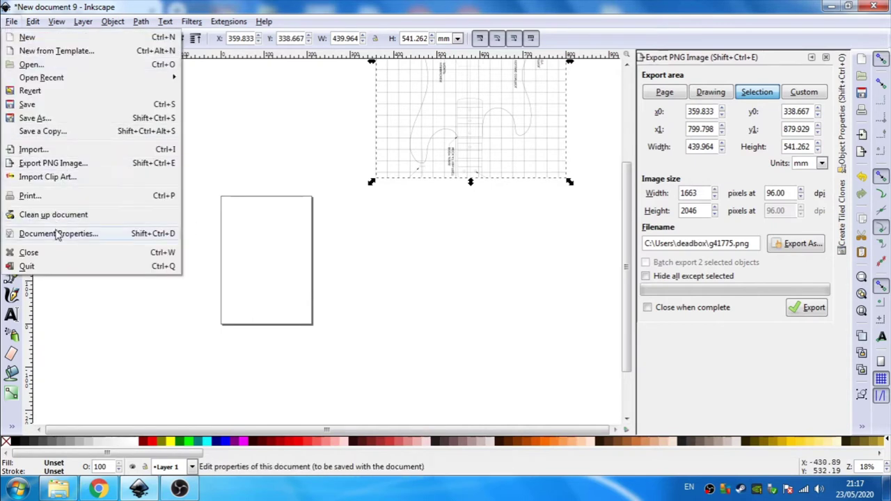
pyautogui.click(58, 235)
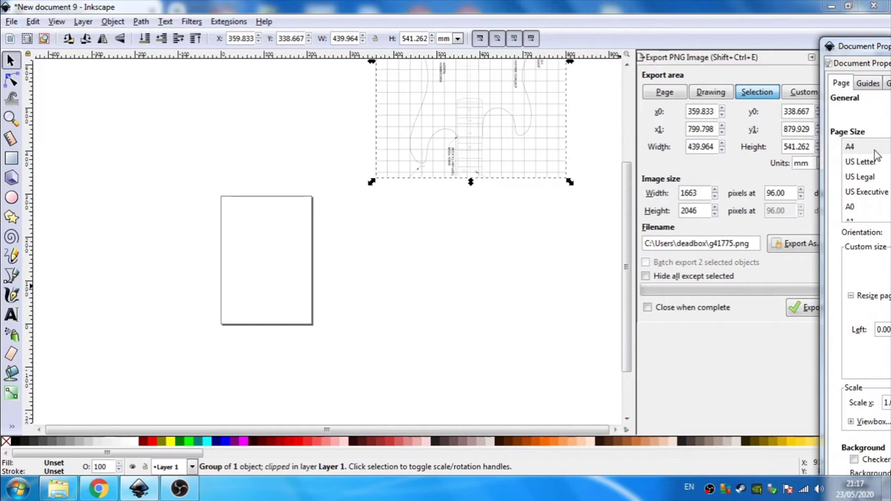
pyautogui.moveTo(861, 46); pyautogui.dragTo(461, 8)
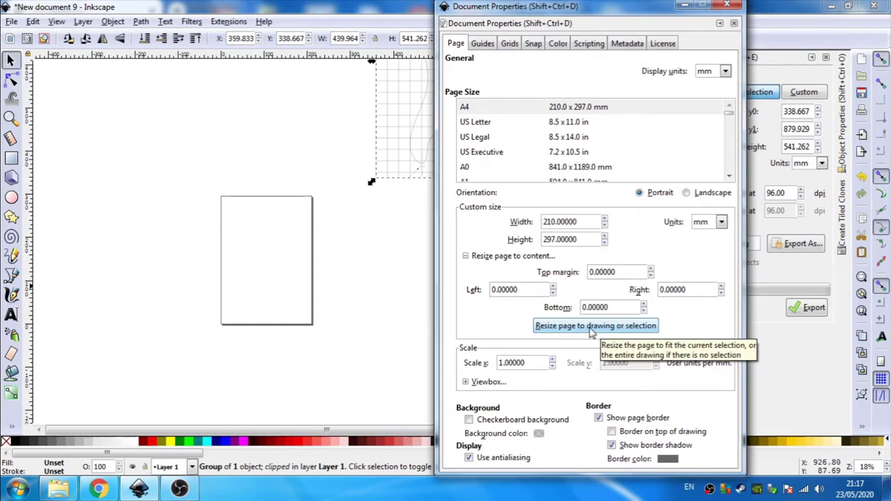
pyautogui.click(593, 333)
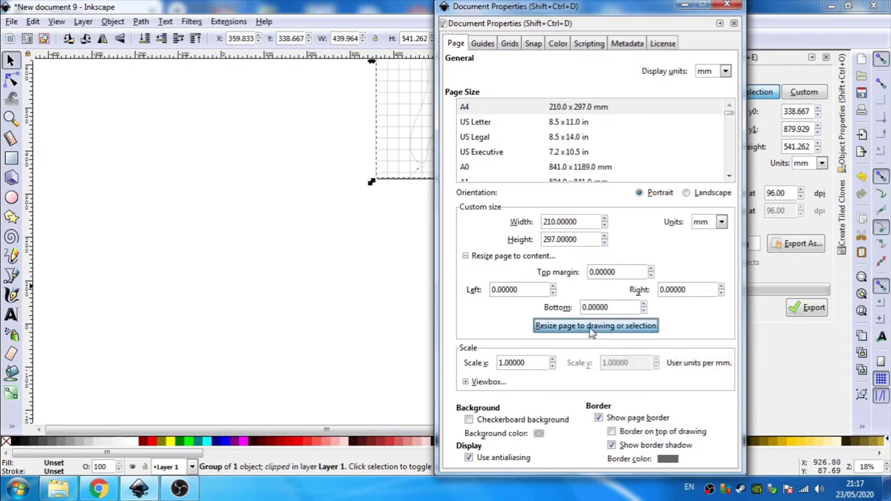
# Export the whole drawing as guitarbody.png using the Drawing export area.
pyautogui.click(727, 7)
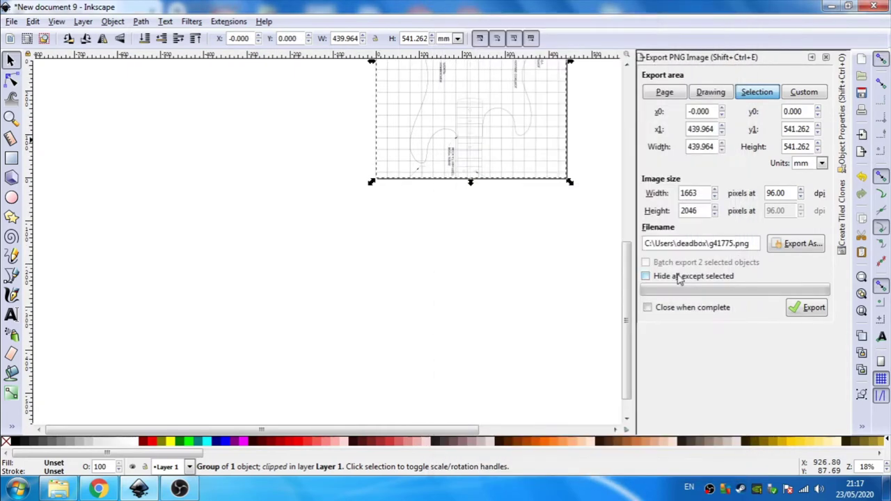
pyautogui.moveTo(630, 303)
pyautogui.mouseDown()
pyautogui.moveTo(630, 202)
pyautogui.moveTo(630, 225)
pyautogui.mouseUp()
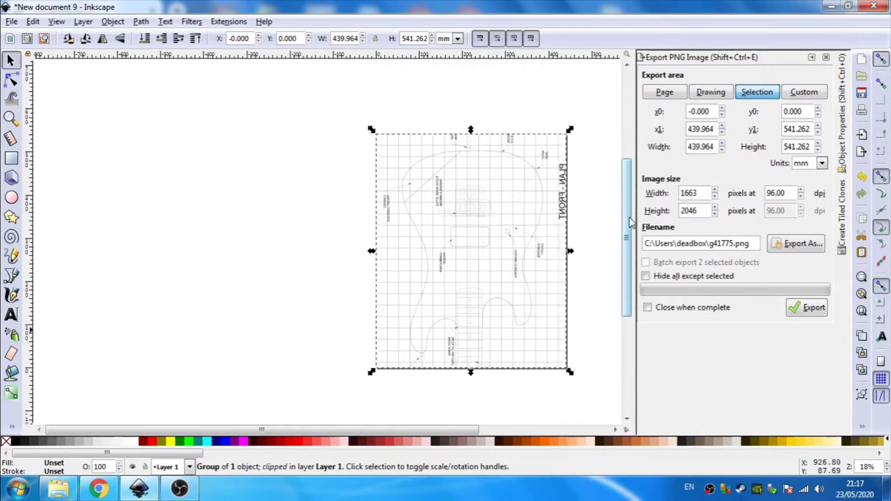
pyautogui.click(592, 218)
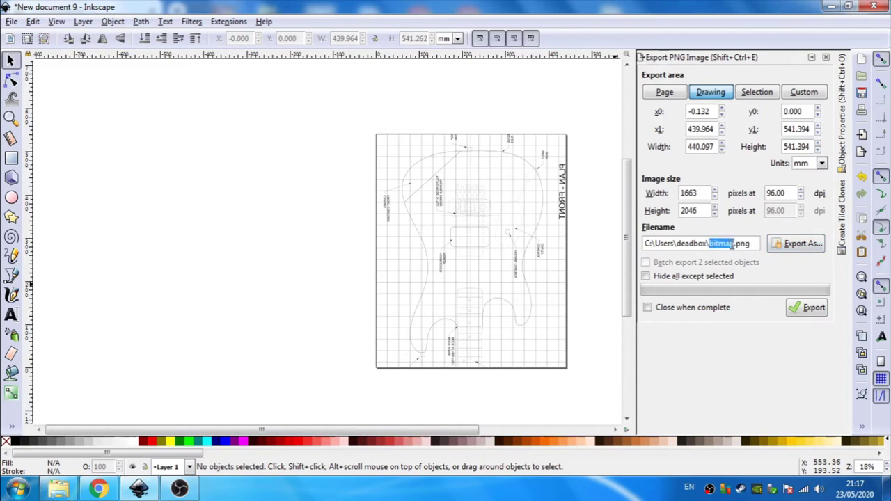
pyautogui.moveTo(733, 243); pyautogui.dragTo(730, 243)
pyautogui.write('guitarbody')
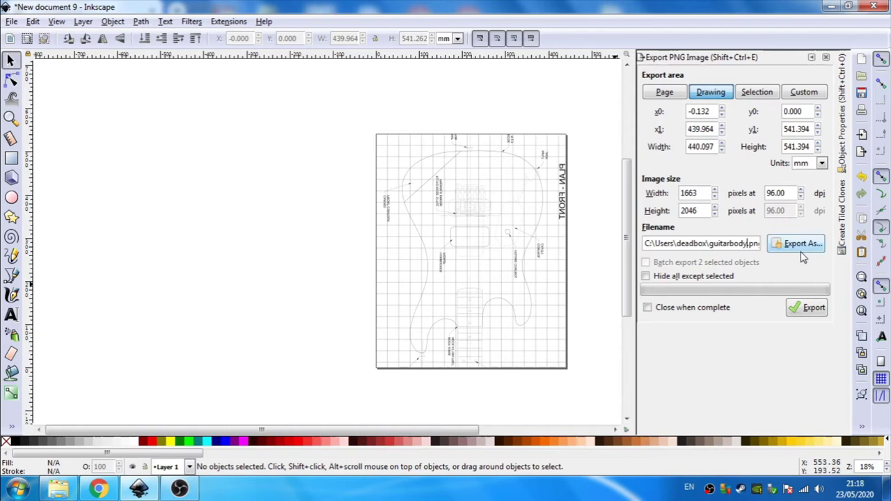
pyautogui.click(802, 311)
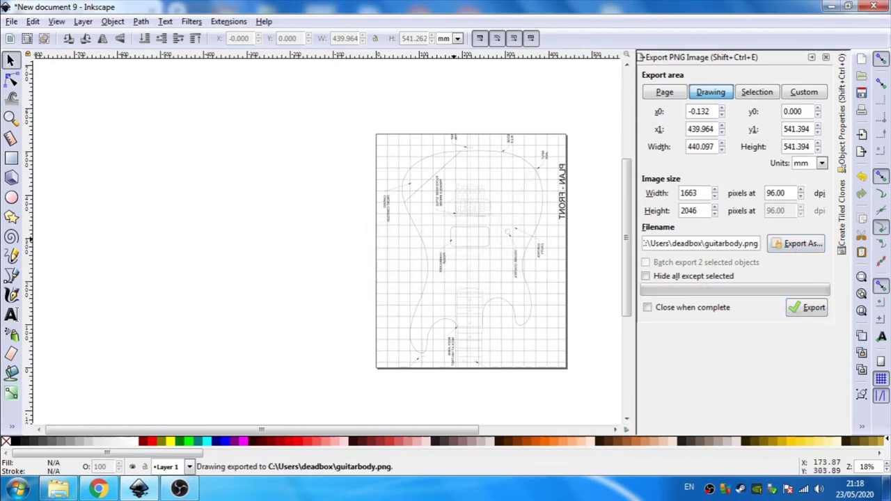
# Start Paint from the Start menu and load guitarbody.png through File > Open.
pyautogui.click(11, 491)
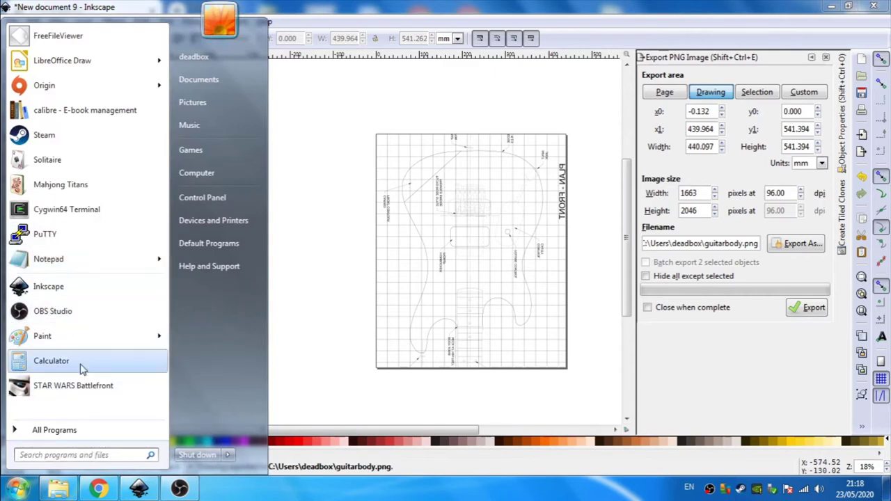
pyautogui.click(44, 340)
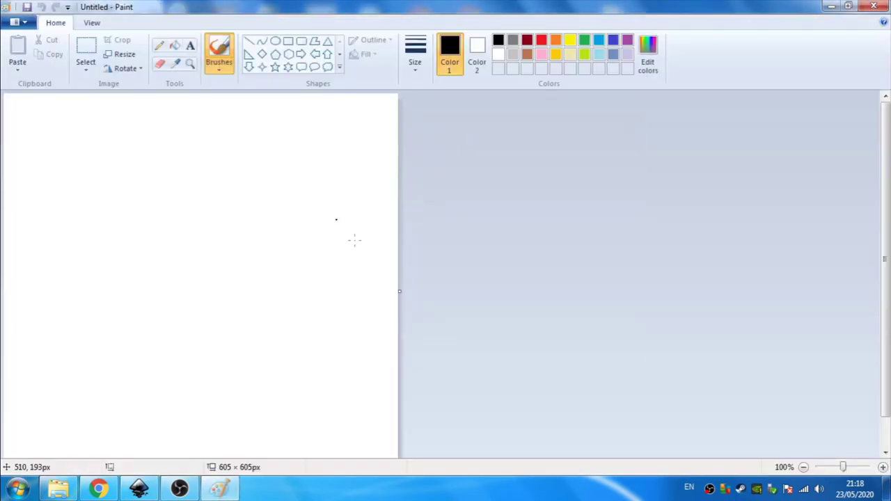
pyautogui.click(23, 23)
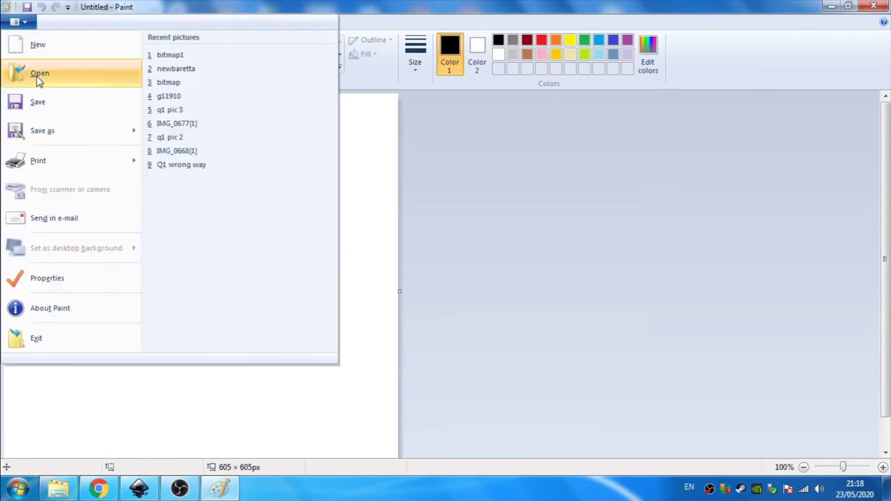
pyautogui.click(38, 74)
pyautogui.click(380, 298)
pyautogui.click(563, 364)
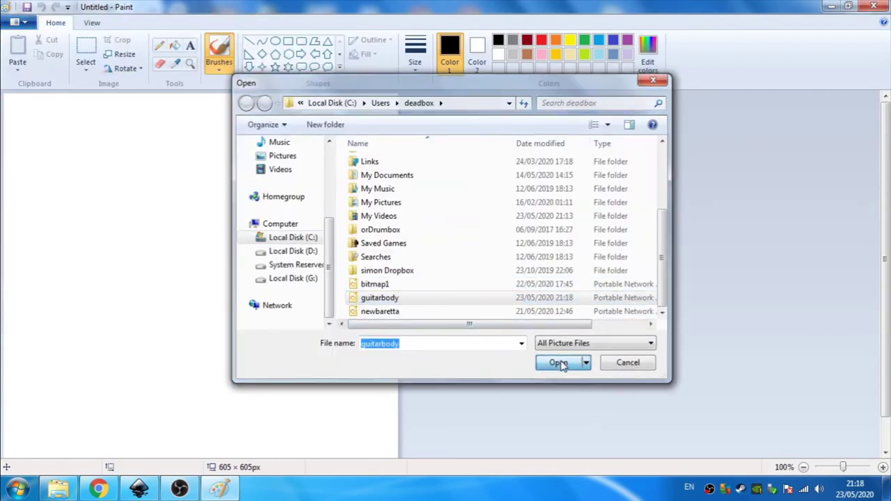
# Open Paint's print preview of the guitarbody template.
pyautogui.scroll(-5, 402, 188)
pyautogui.scroll(-4, 402, 188)
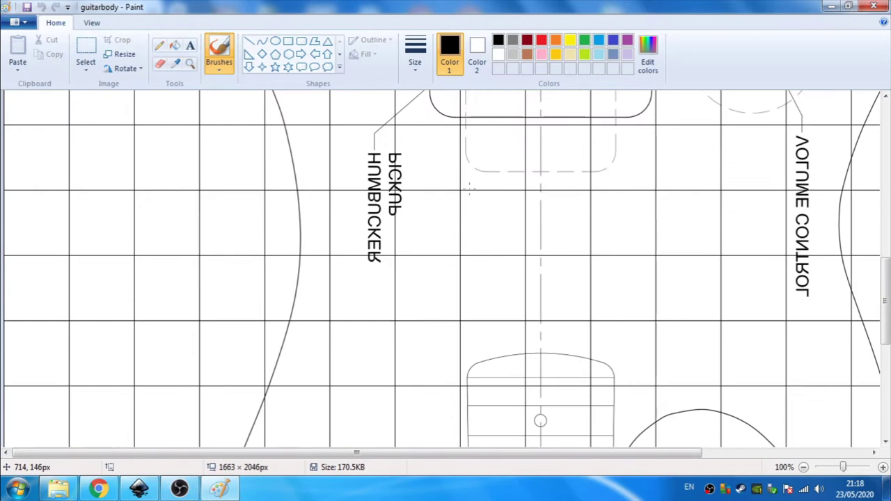
pyautogui.scroll(6, 383, 174)
pyautogui.scroll(3, 372, 165)
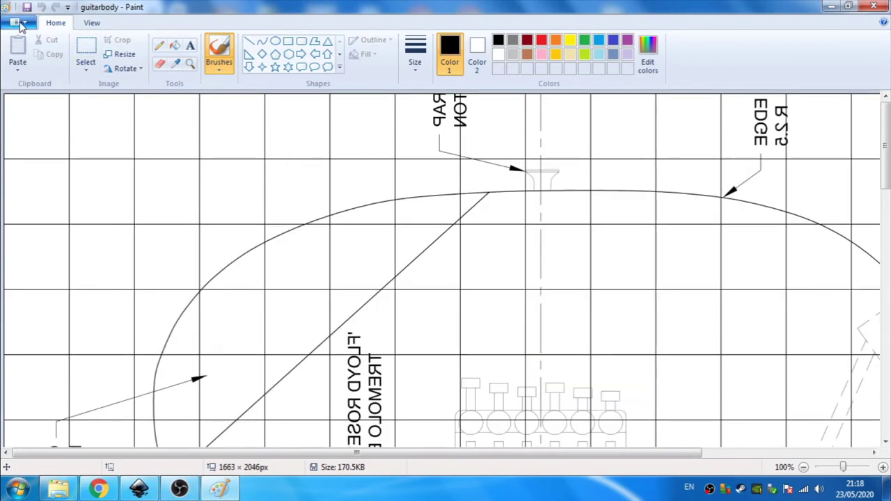
pyautogui.click(20, 22)
pyautogui.moveTo(70, 160)
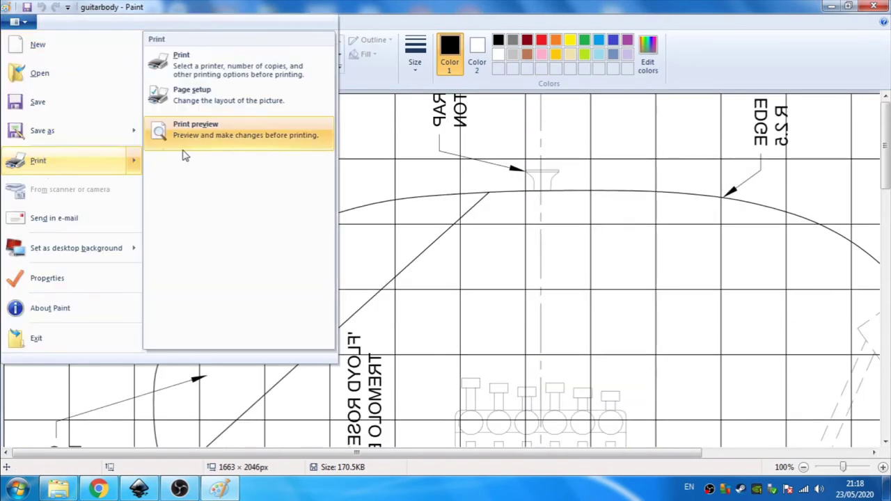
pyautogui.click(197, 142)
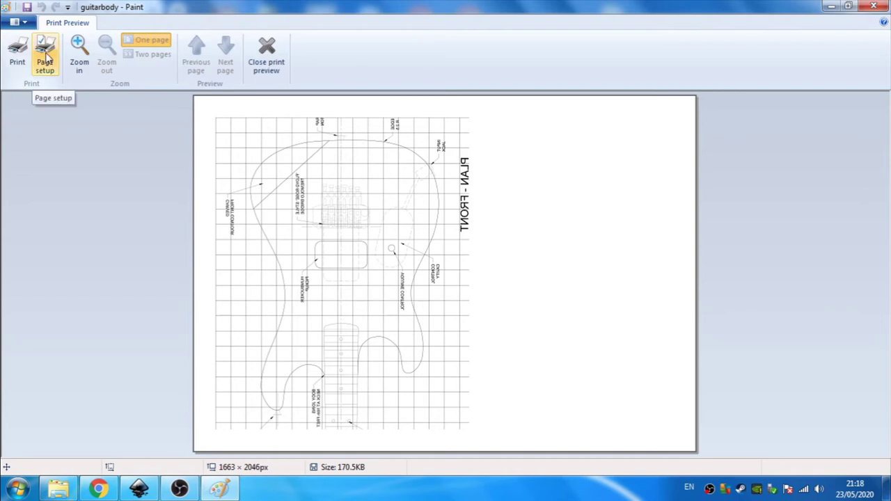
# In Page Setup, scale to 100% with margins 0 (right margin 0.01).
pyautogui.click(46, 58)
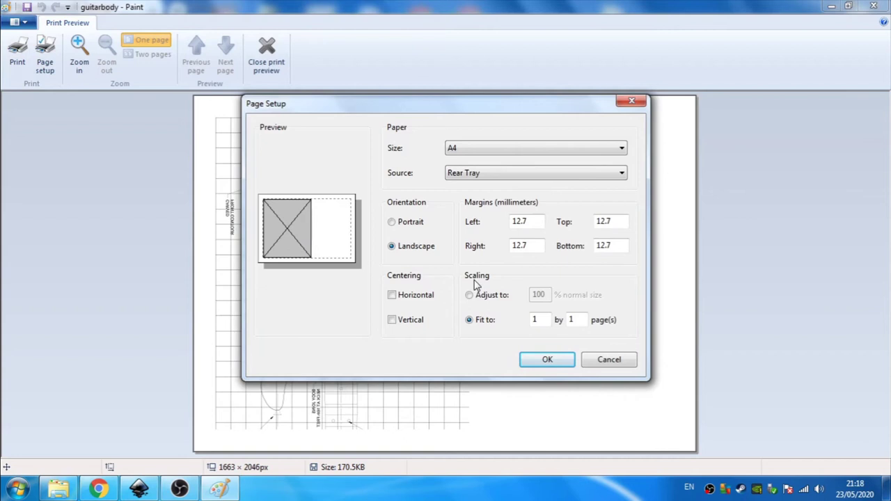
pyautogui.click(469, 295)
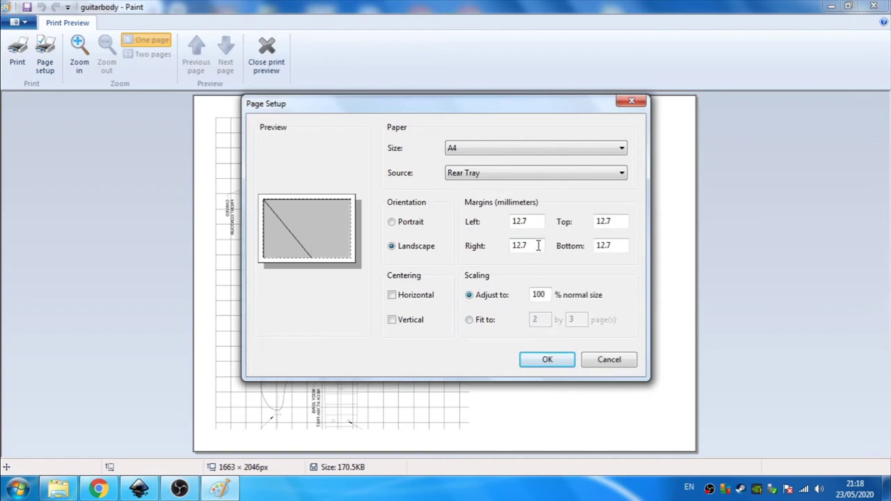
pyautogui.write('0')
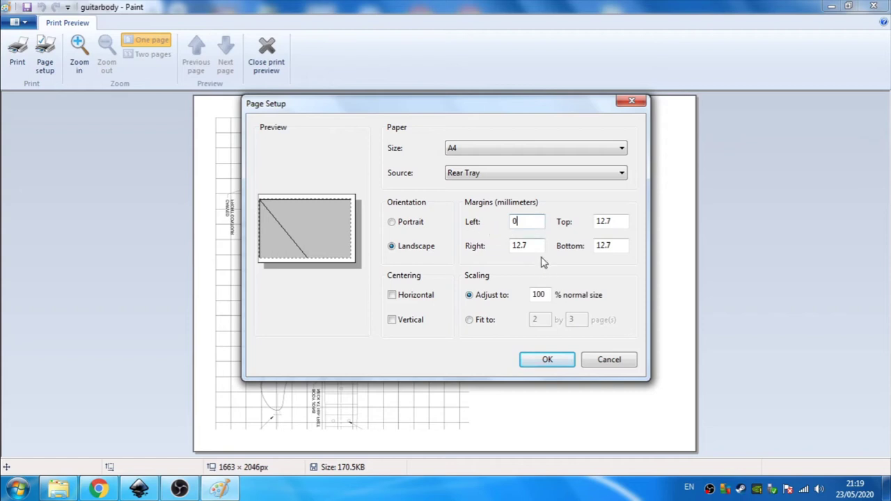
pyautogui.press('Tab')
pyautogui.write('0.01')
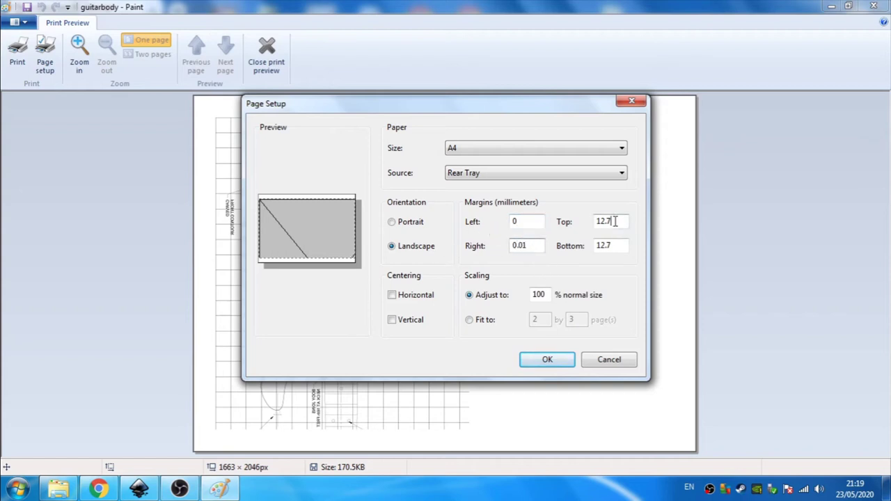
pyautogui.doubleClick(614, 221)
pyautogui.write('0')
pyautogui.doubleClick(613, 245)
pyautogui.write('0')
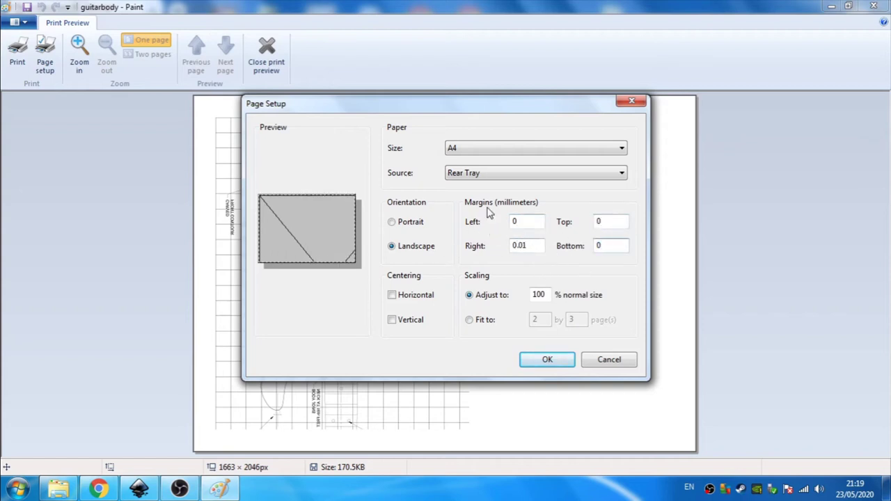
# Apply the 100% layout and page through the multi-page landscape preview.
pyautogui.click(547, 362)
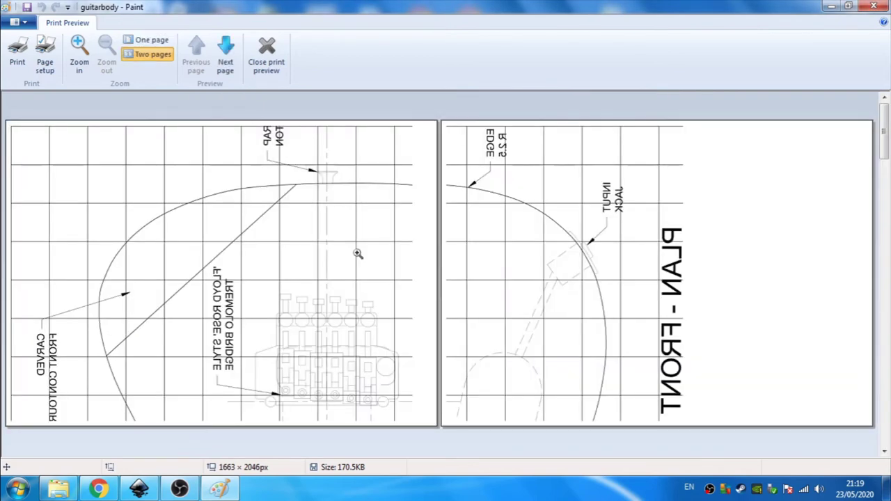
pyautogui.click(234, 47)
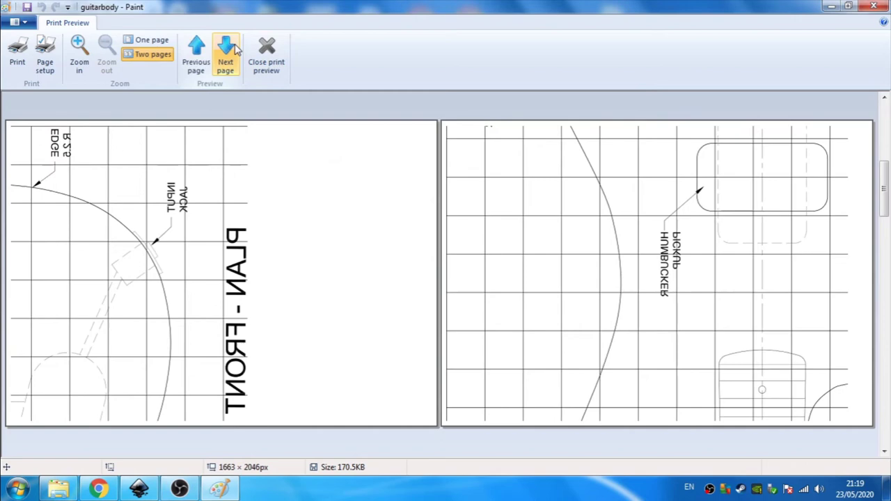
pyautogui.click(232, 49)
pyautogui.click(229, 53)
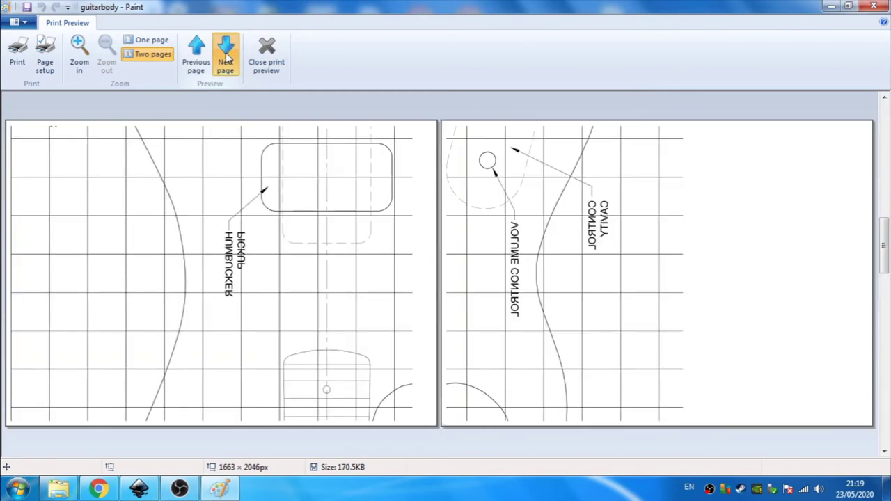
pyautogui.click(197, 57)
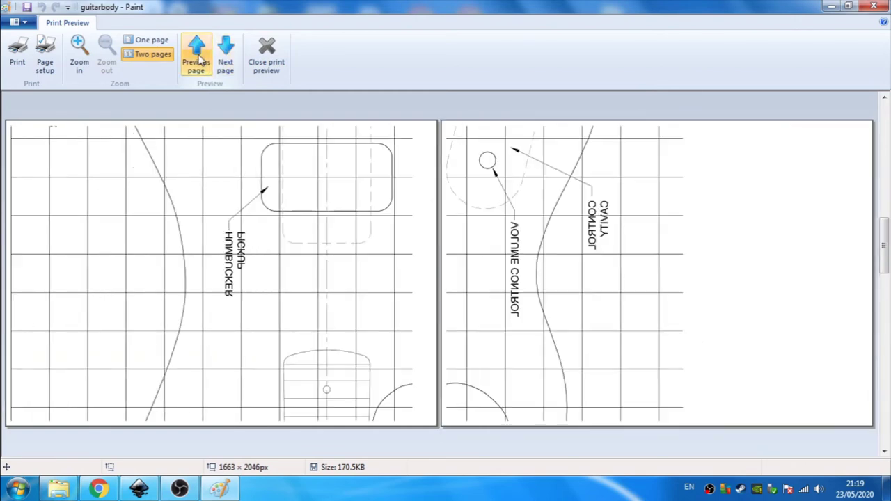
# Change the page orientation to portrait A4 in Page Setup.
pyautogui.click(58, 61)
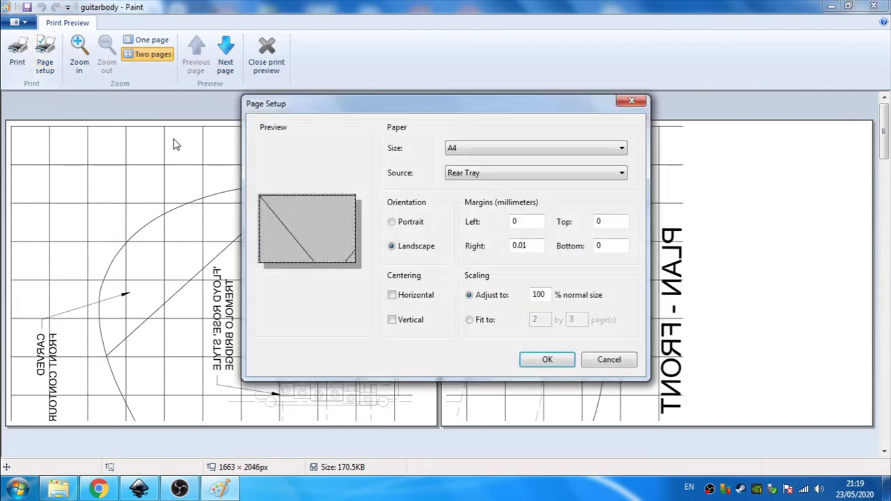
pyautogui.click(394, 221)
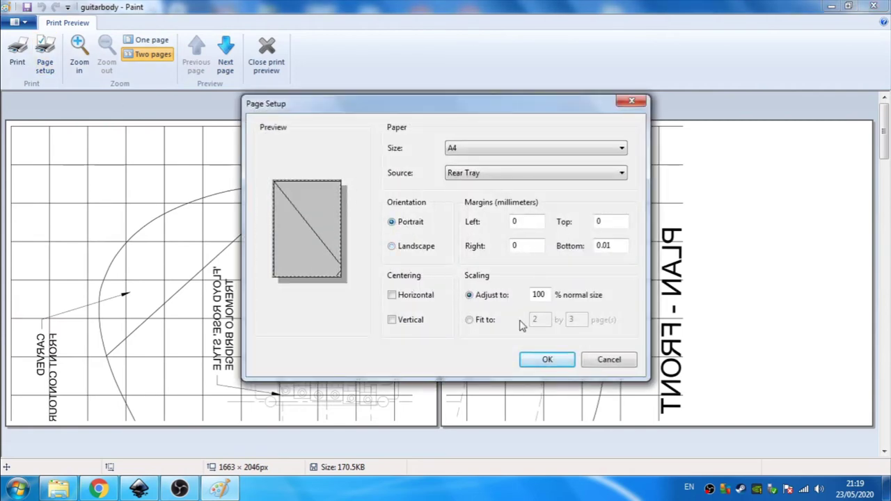
pyautogui.click(550, 360)
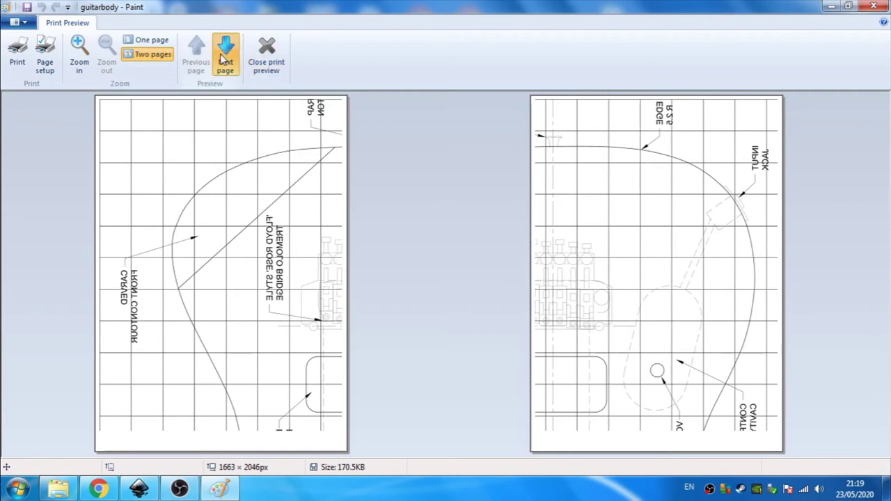
# Page through the portrait preview to check the template tiling.
pyautogui.click(222, 62)
pyautogui.click(222, 61)
pyautogui.click(196, 52)
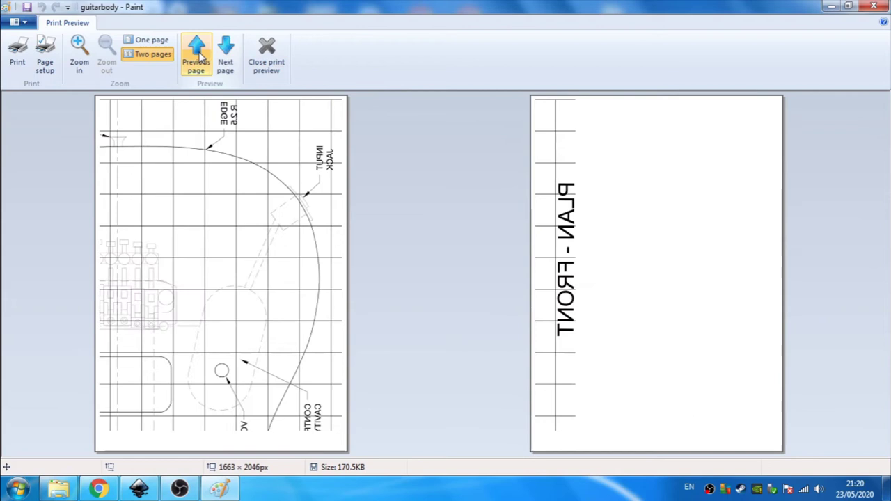